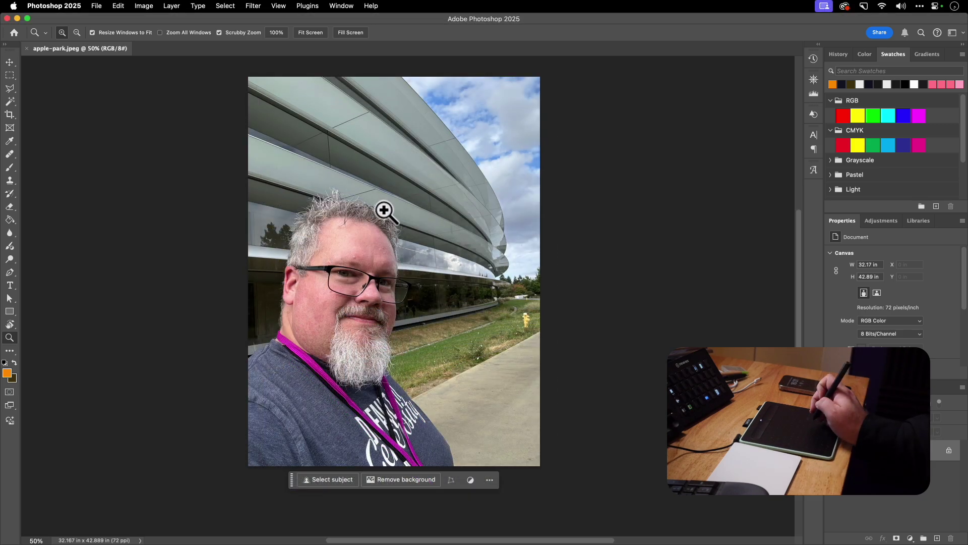
Scrubby-zoom to 200% on the face and centre the forehead in view.
drag(384, 211, 379, 246)
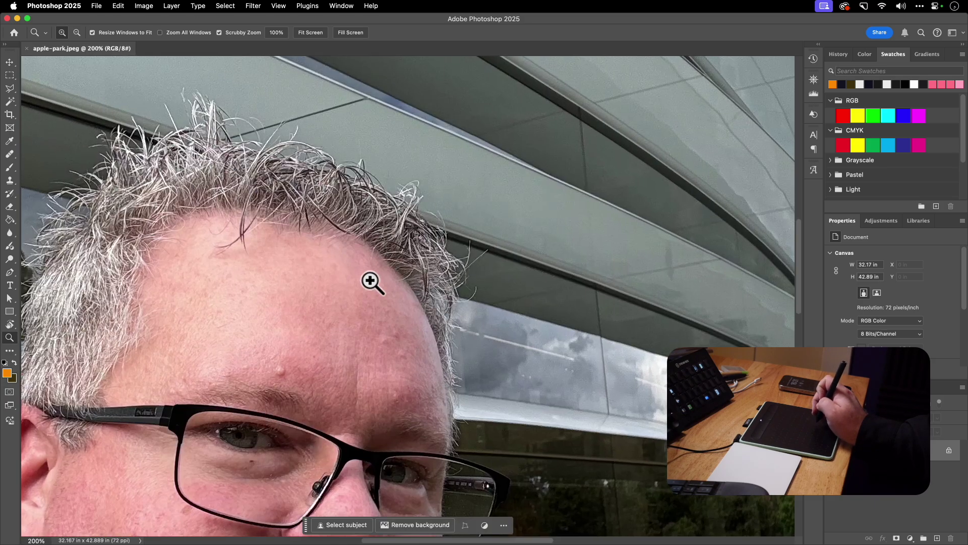
mouse_move(359, 286)
mouse_down()
mouse_move(536, 255)
mouse_move(510, 212)
mouse_up()
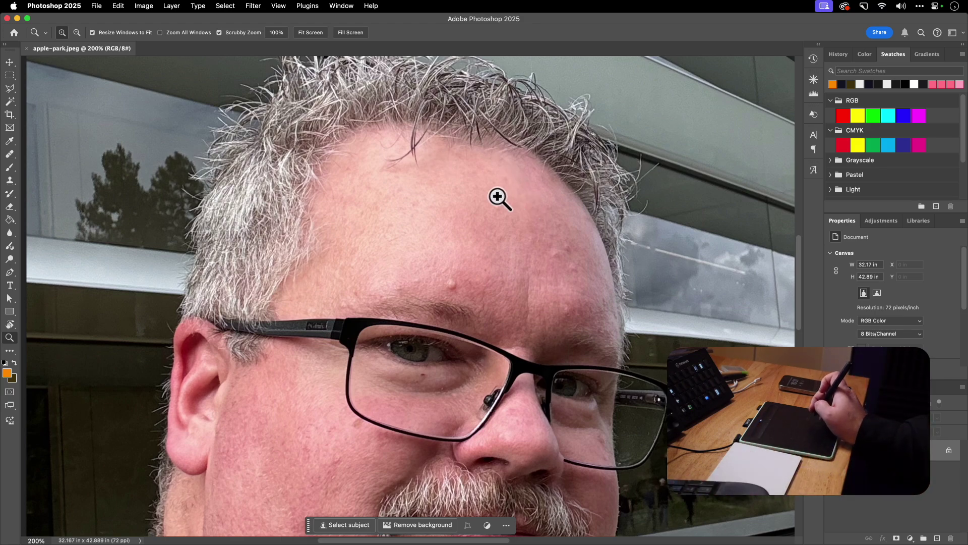
Heal the forehead pimples and the hairline spot with the Healing Brush, sampling nearby clean skin.
key(j)
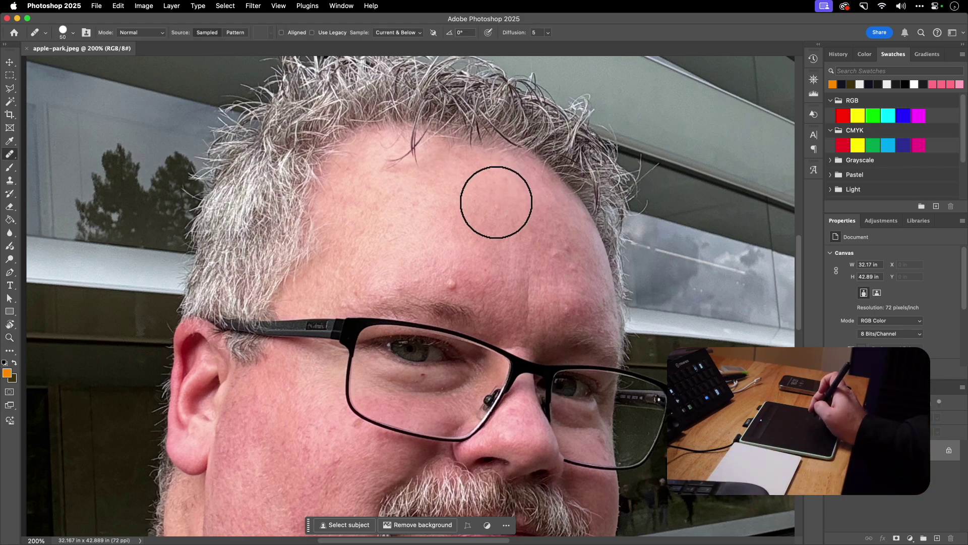
alt+click(462, 234)
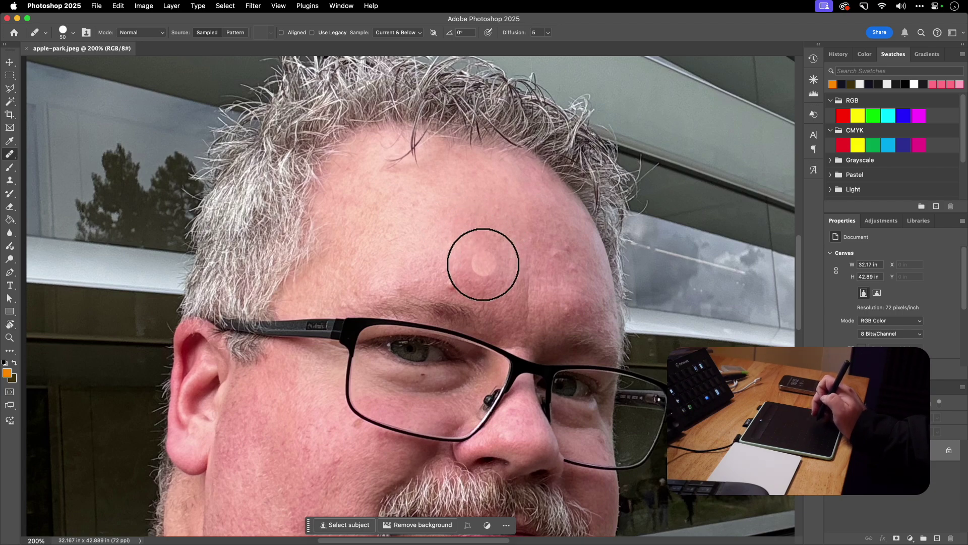
drag(503, 268, 492, 265)
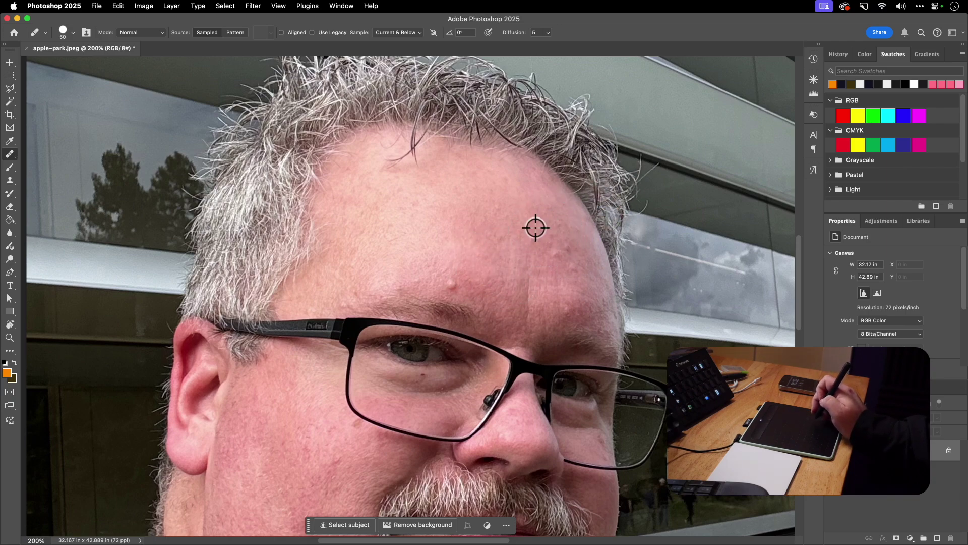
alt+click(511, 211)
mouse_move(555, 255)
mouse_down()
mouse_move(566, 251)
mouse_move(573, 264)
mouse_up()
alt+click(404, 233)
mouse_move(461, 286)
mouse_down()
mouse_move(443, 277)
mouse_move(460, 285)
mouse_up()
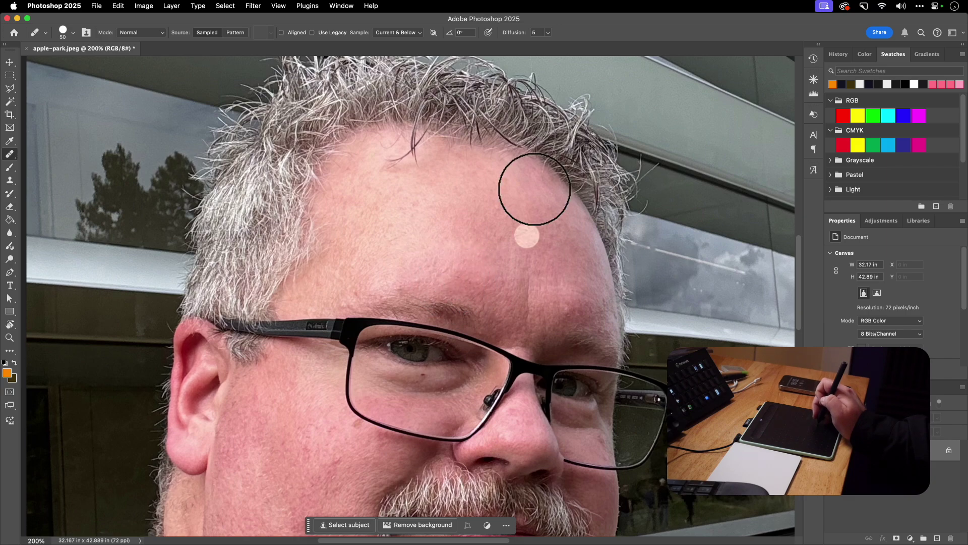
drag(569, 177, 567, 177)
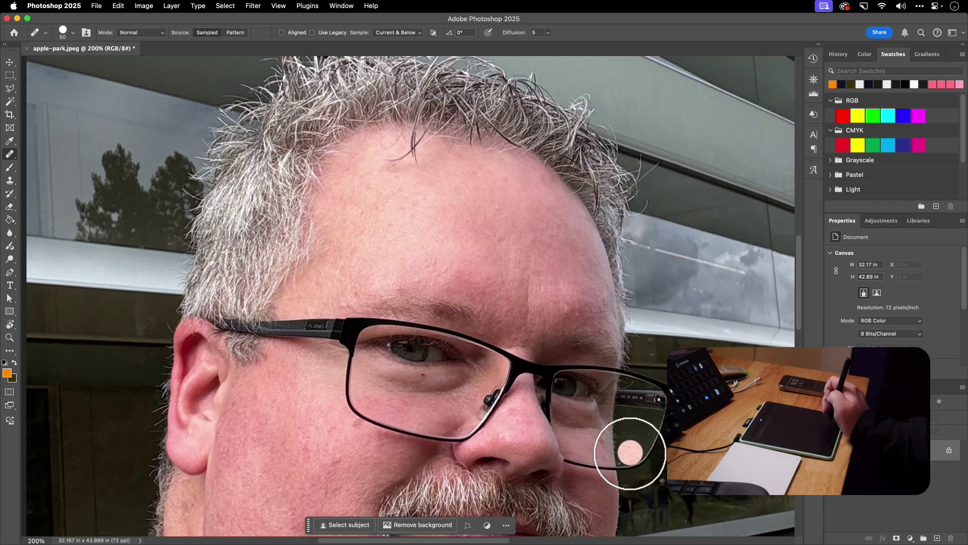
Zoom to 600% on the glasses rim beside the nose.
key(z)
drag(628, 460, 472, 207)
key(space)
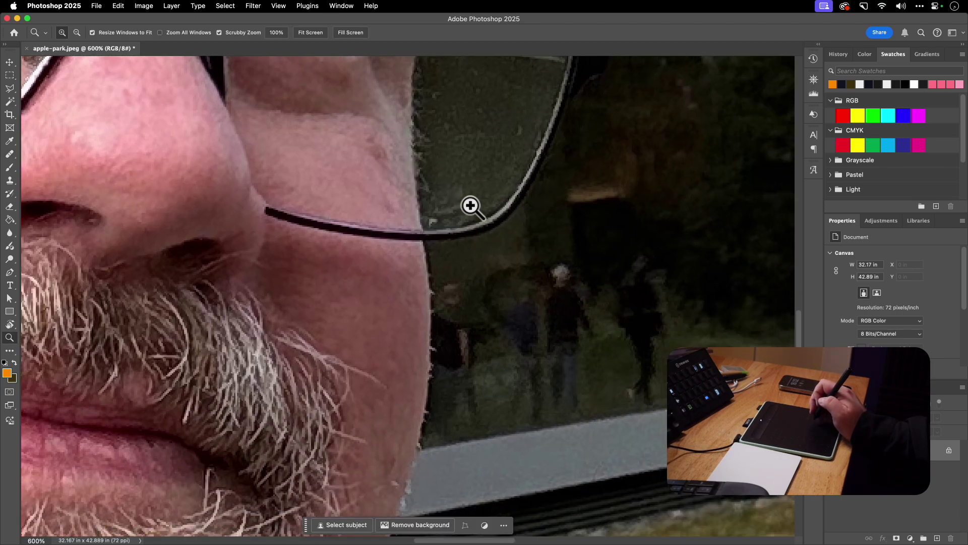
Heal the tiny spots by the frame and lens with a size-8 Healing Brush, then fit the photo on screen.
key(j)
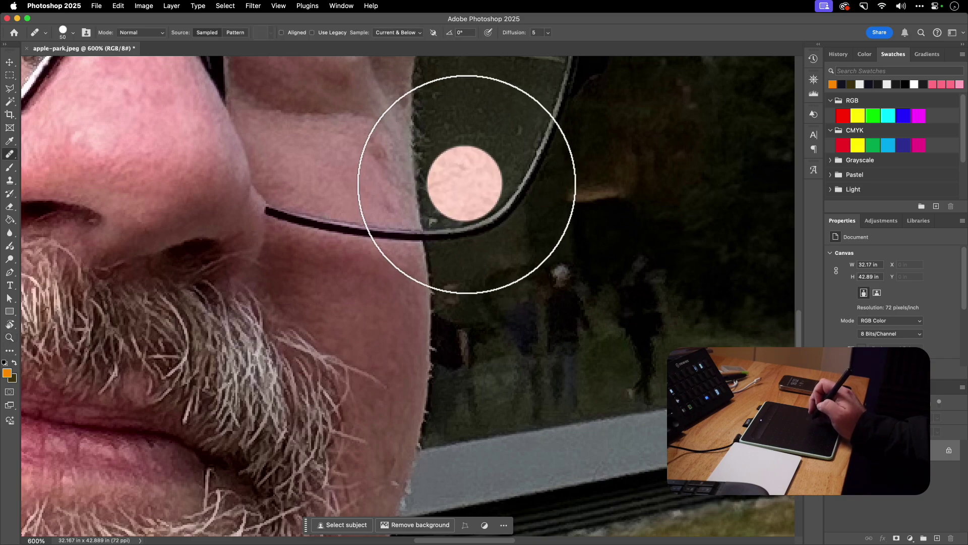
key(bracketleft)
key(bracketleft)
key(bracketleft)
key(bracketleft)
key(bracketleft)
key(bracketleft)
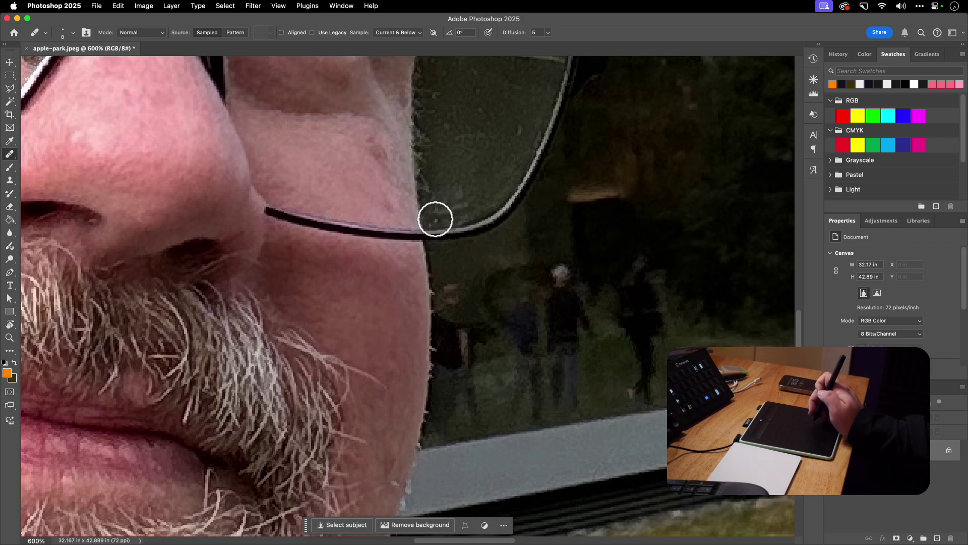
drag(436, 219, 433, 220)
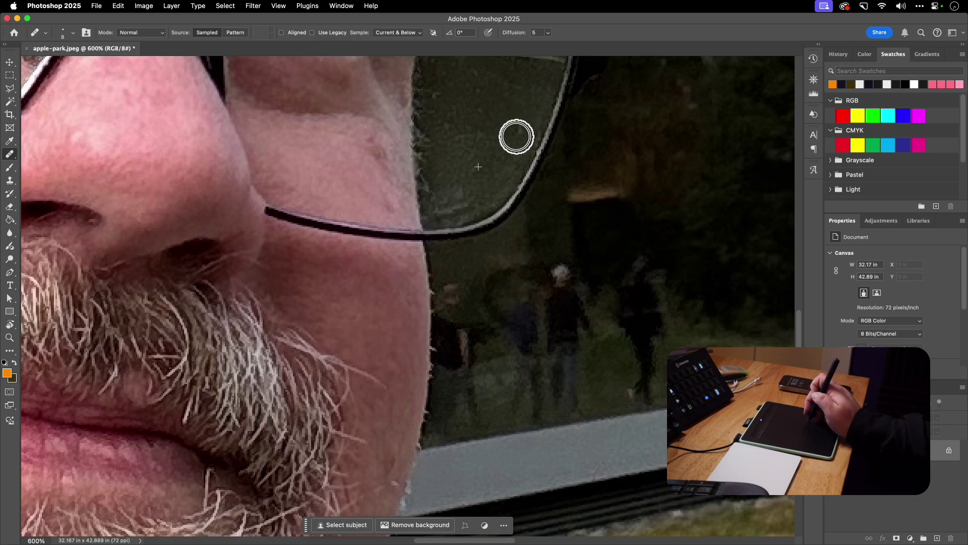
drag(513, 136, 515, 137)
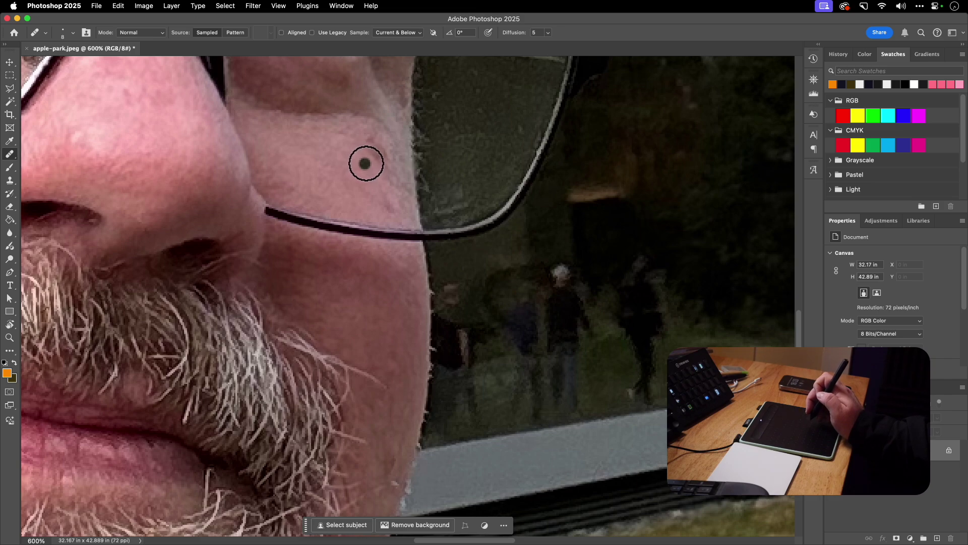
key(super+0)
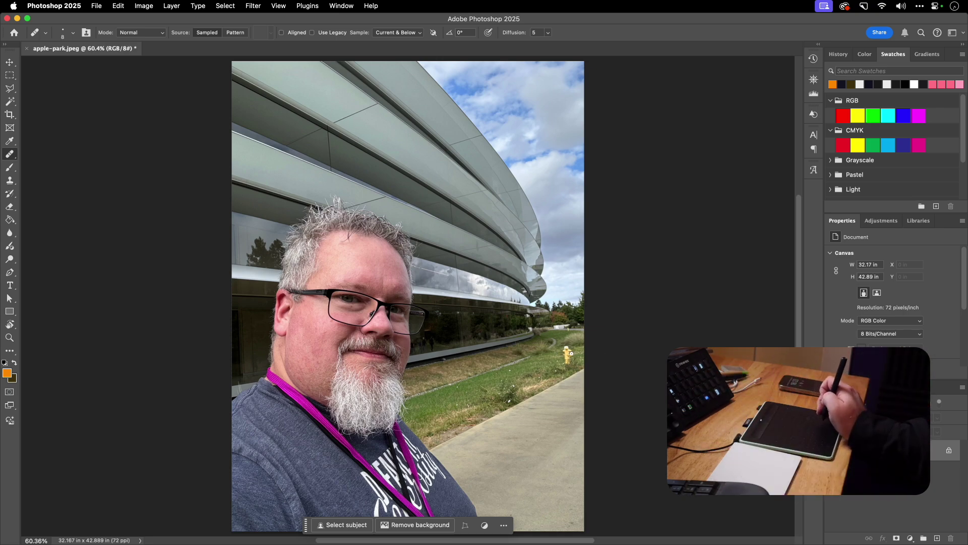
Magnify onto the yellow fire hydrant, then step back out to 300%.
key(z)
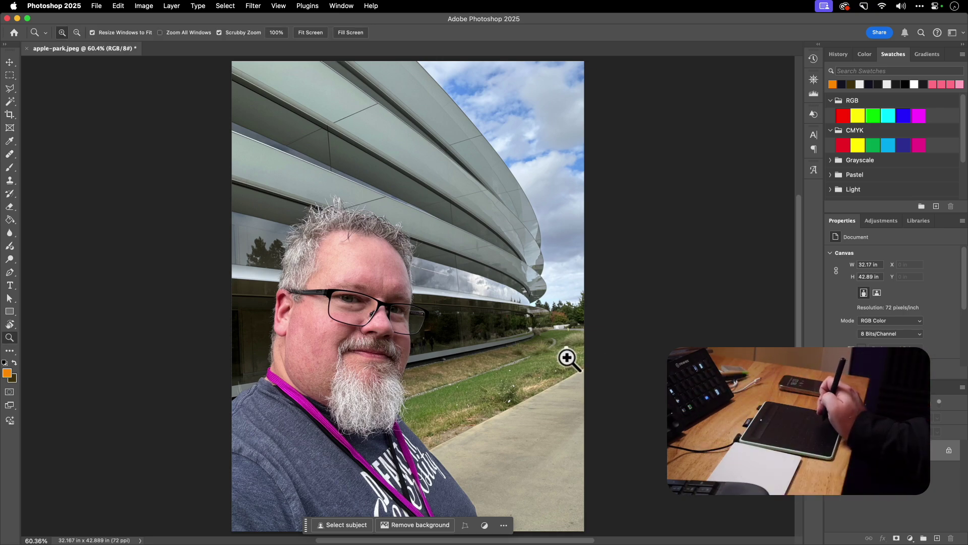
drag(571, 357, 566, 364)
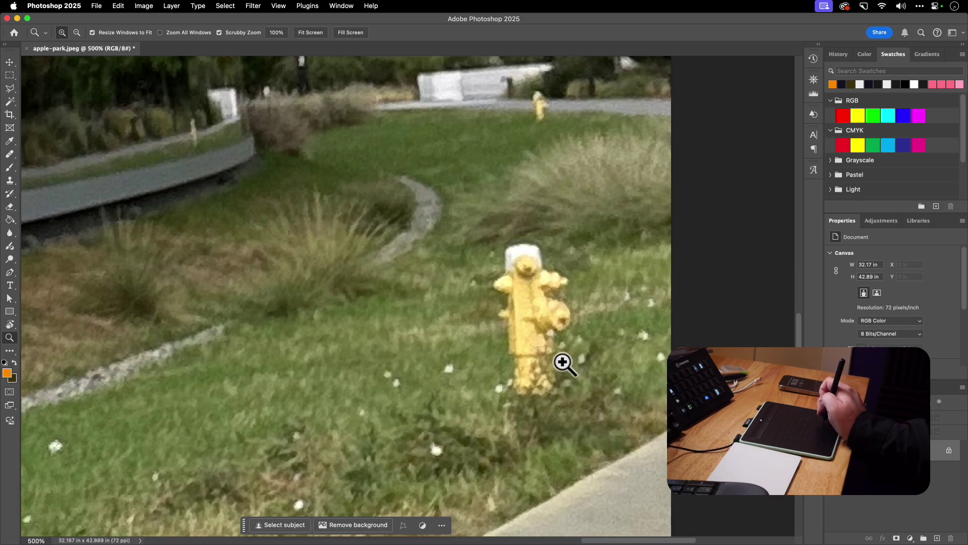
alt+click(542, 301)
alt+click(545, 305)
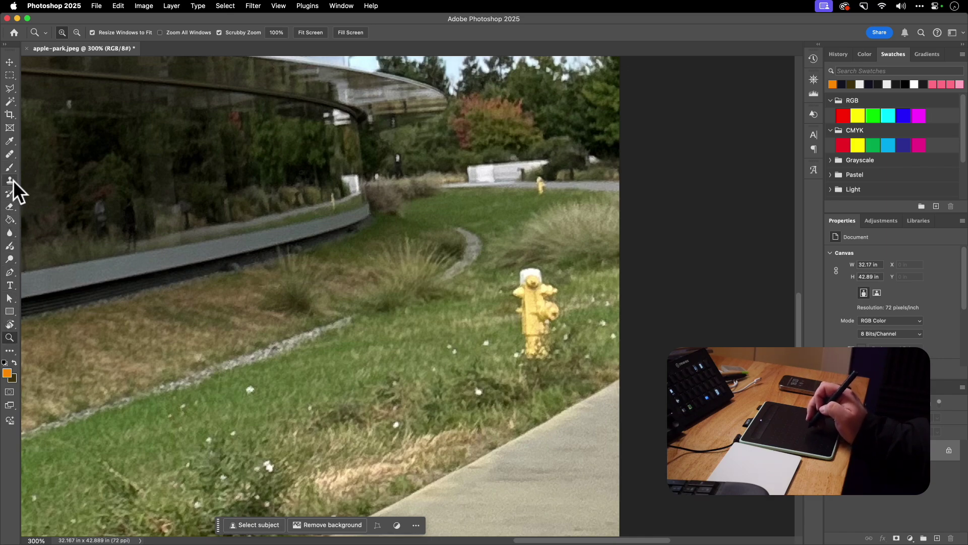
Remove the fire hydrant with the Remove Tool using generative AI, then switch to Luminar Neo.
click(11, 153)
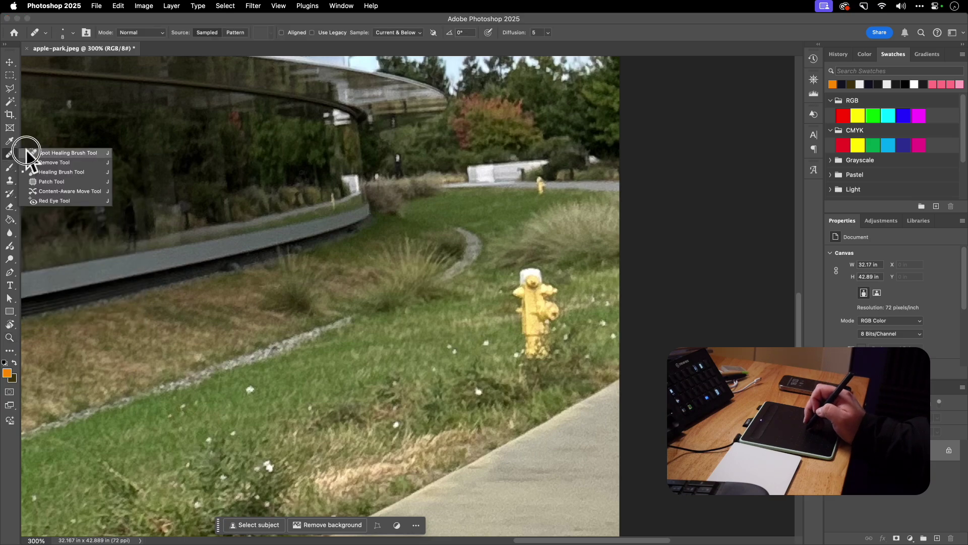
click(54, 163)
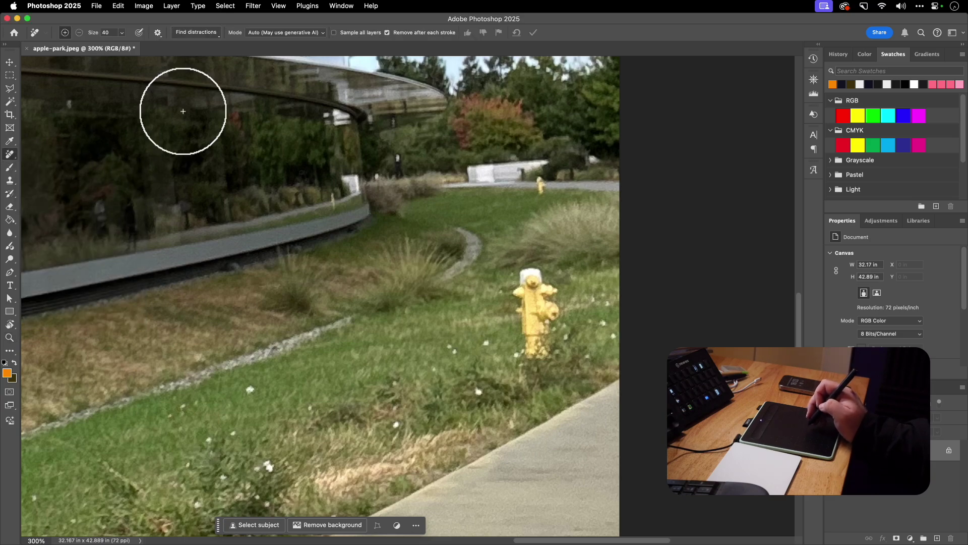
click(292, 32)
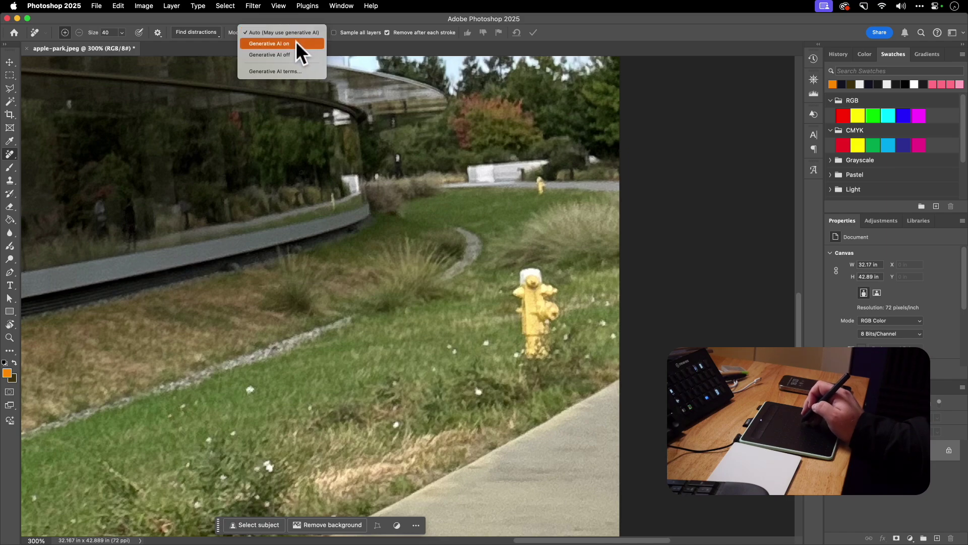
click(296, 41)
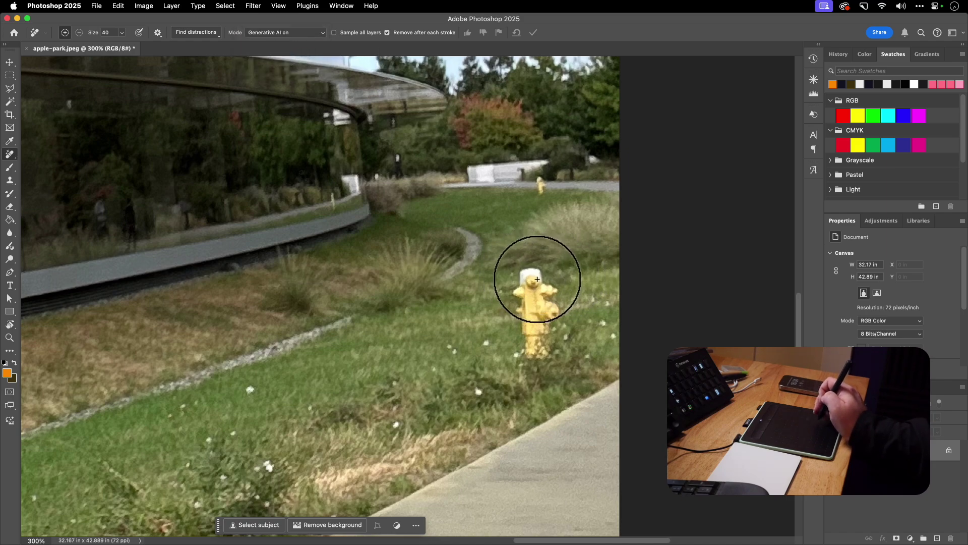
mouse_move(536, 278)
mouse_down()
mouse_move(520, 288)
mouse_move(536, 346)
mouse_move(549, 290)
mouse_move(542, 298)
mouse_up()
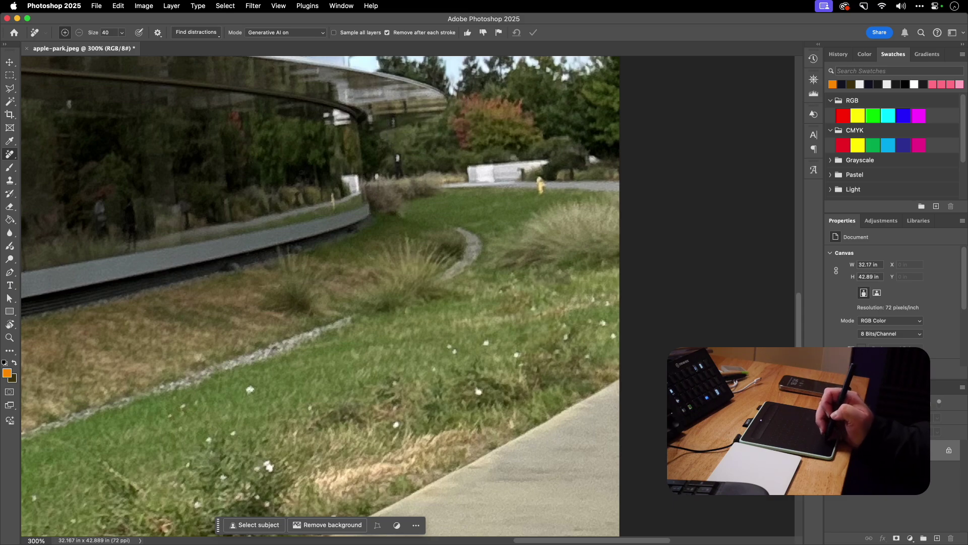
key(super+Tab)
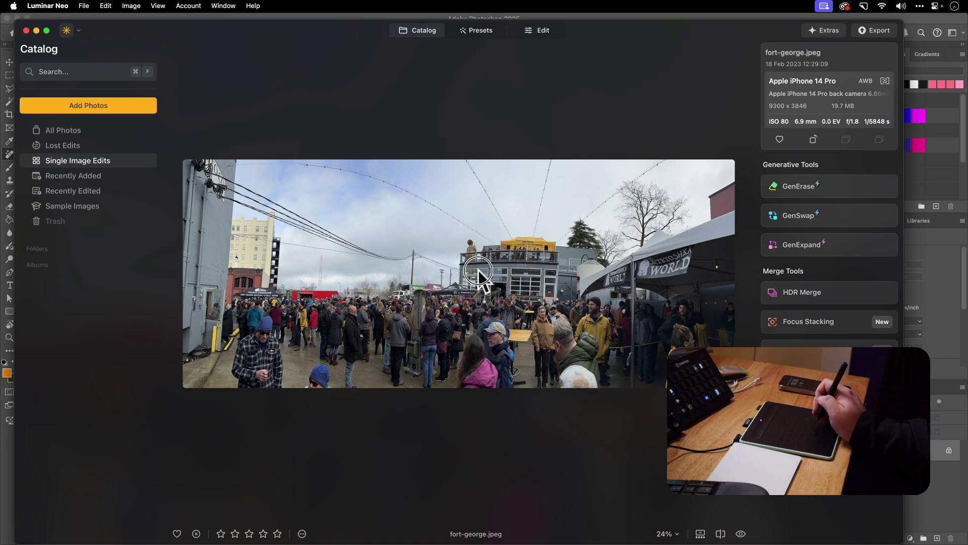
Check the rooftop building at 100%, fit the panorama again, and open it in Edit.
click(482, 277)
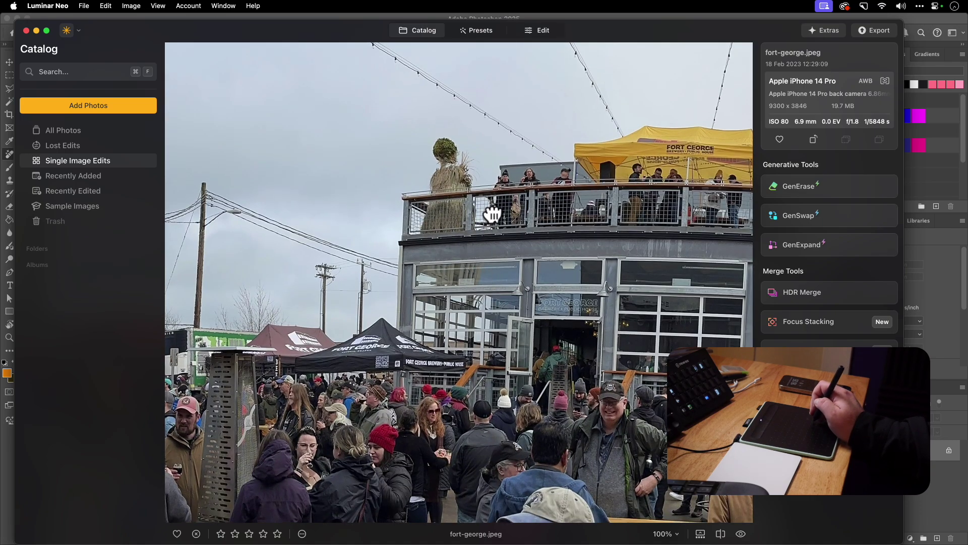
click(473, 210)
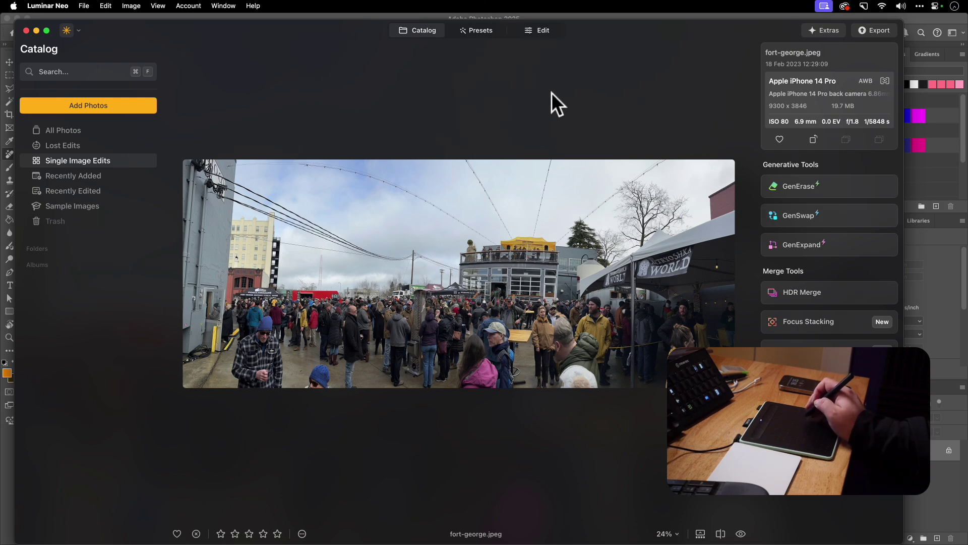
click(543, 29)
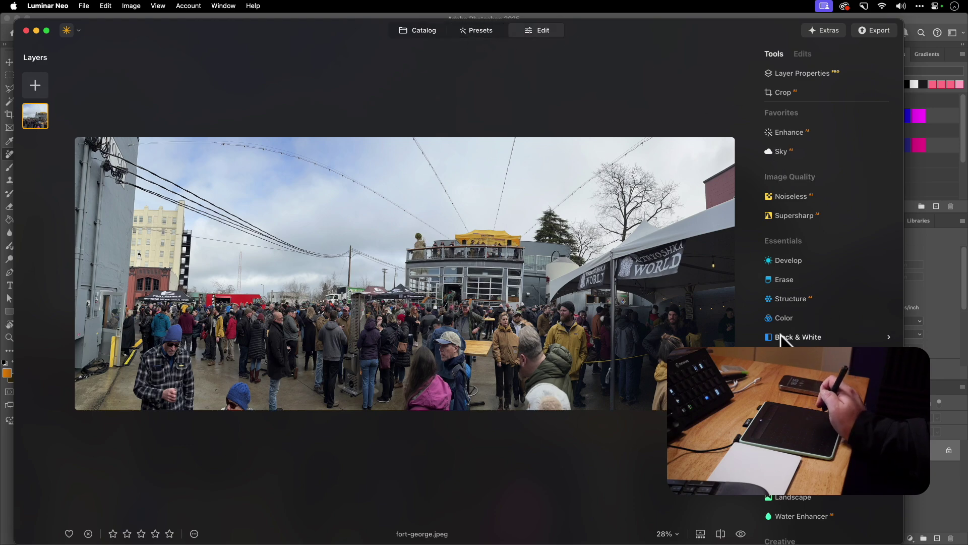
Choose Erase in Luminar Neo's Tools list to bring up its options.
click(789, 280)
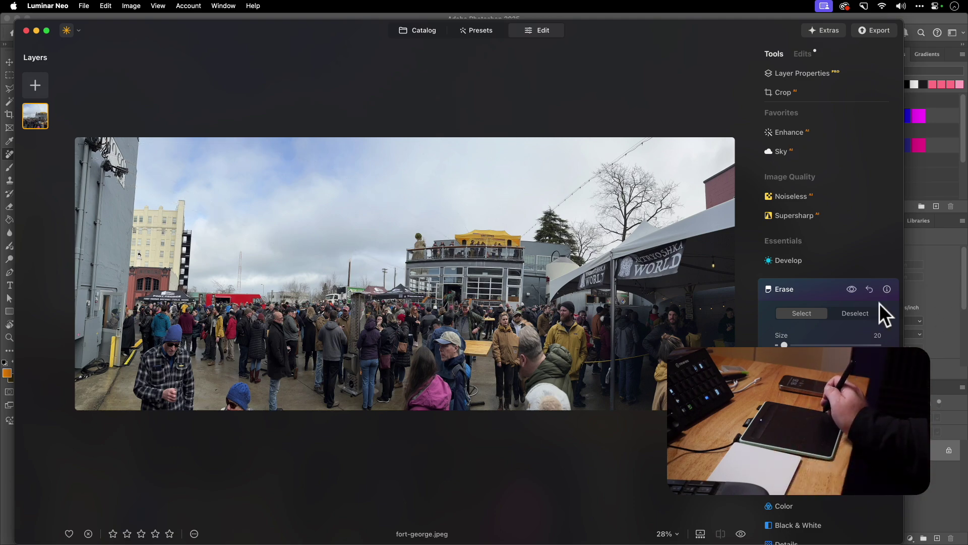
click(852, 289)
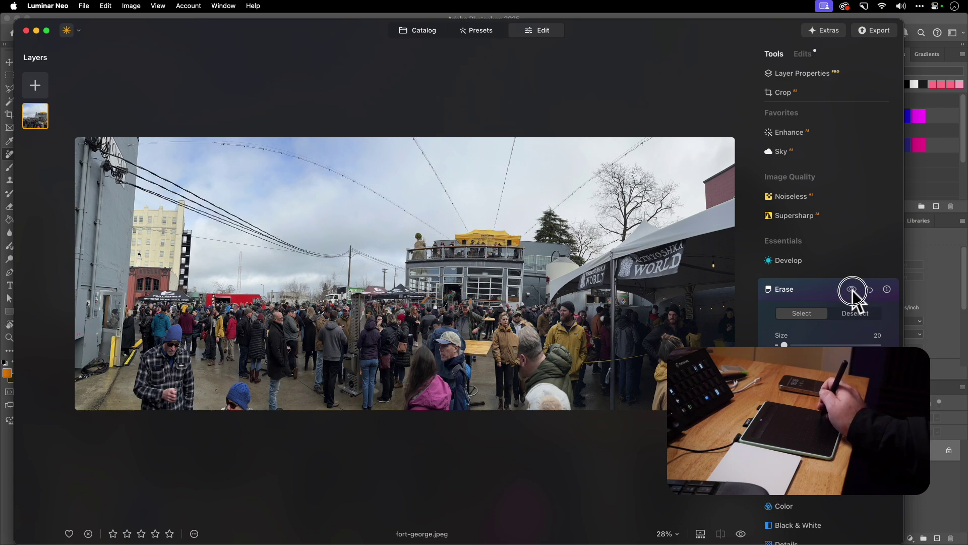
click(852, 290)
click(851, 290)
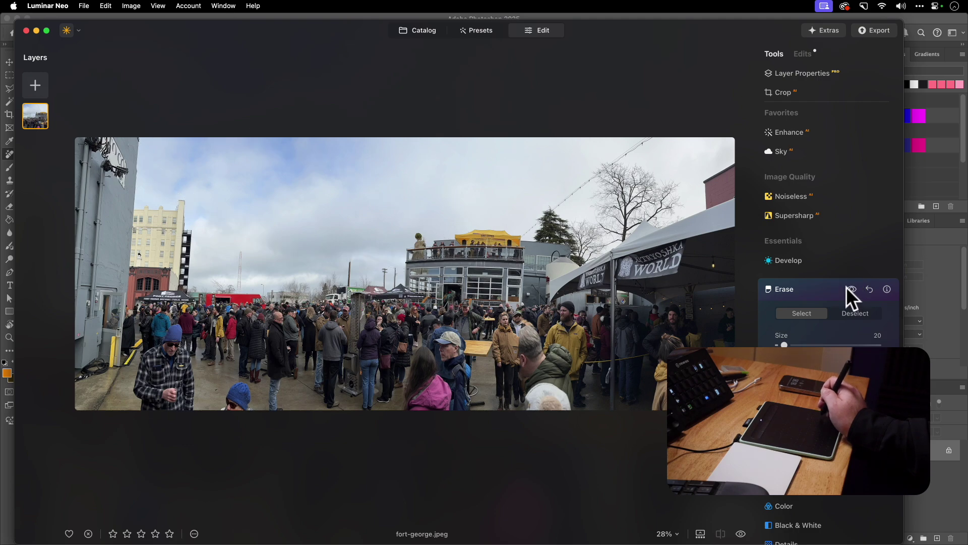
click(852, 290)
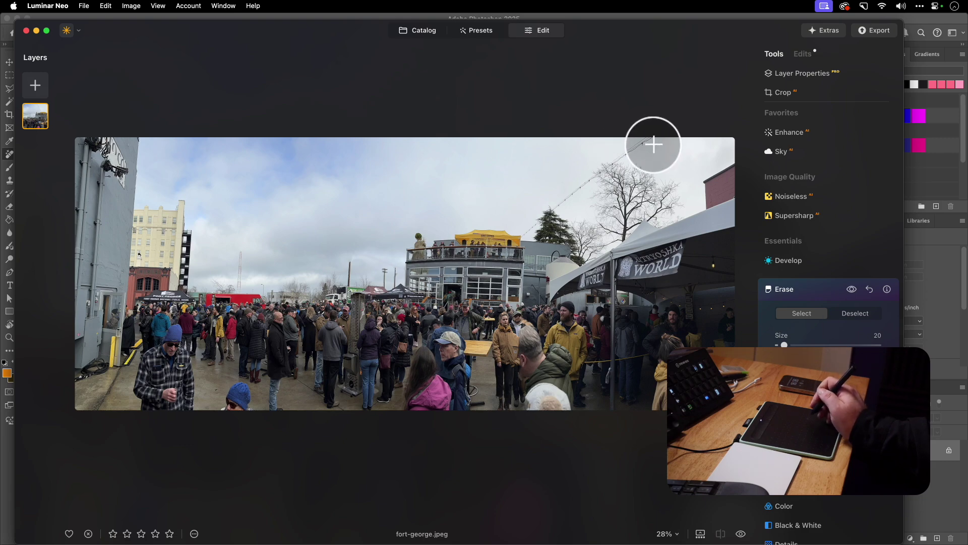
Set Erase Size to 16, brush out the leftover upper-right wire, and switch to Lightroom Classic.
key([)
key(])
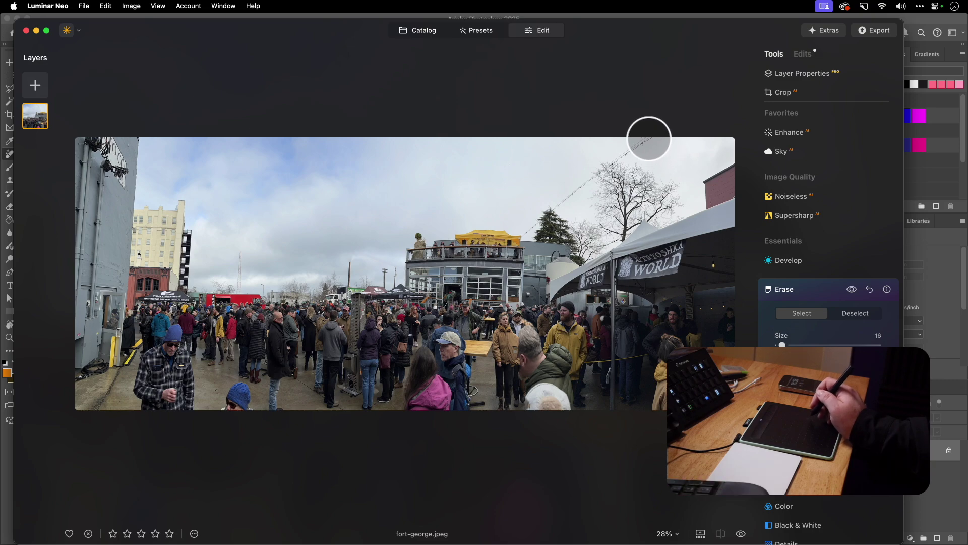
mouse_move(649, 138)
mouse_down()
mouse_move(589, 173)
mouse_move(525, 233)
mouse_up()
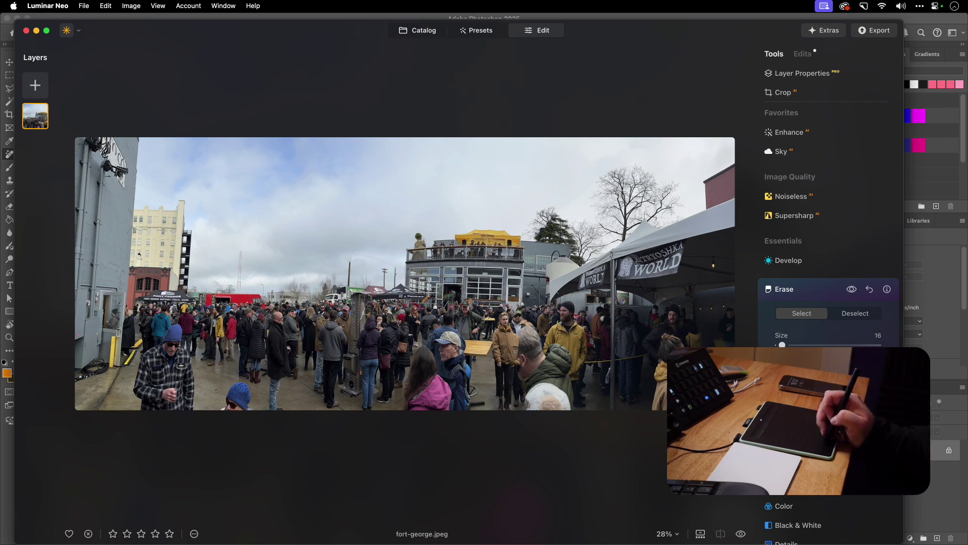
key(super+Tab)
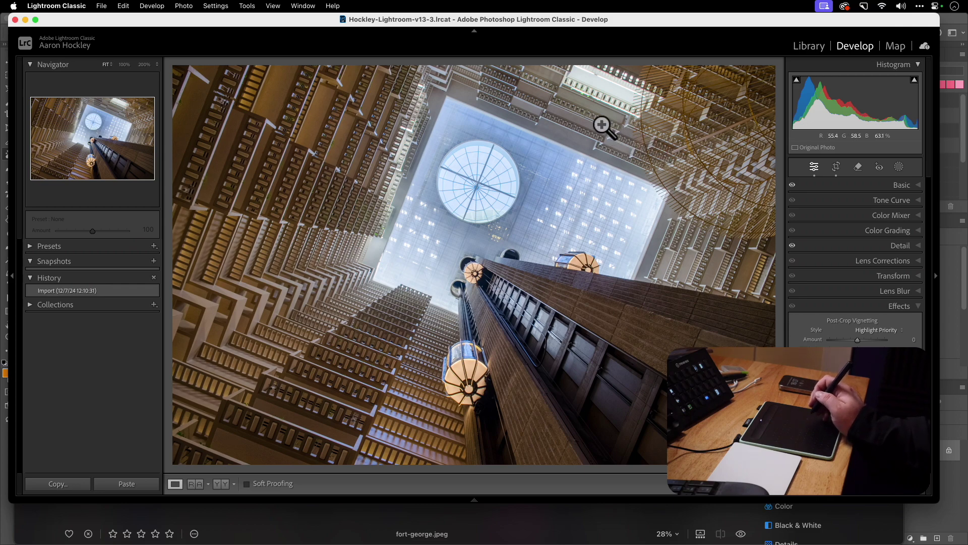
In the Basic panel set Contrast +75 and Vibrance 38, then bring up Masking.
click(915, 185)
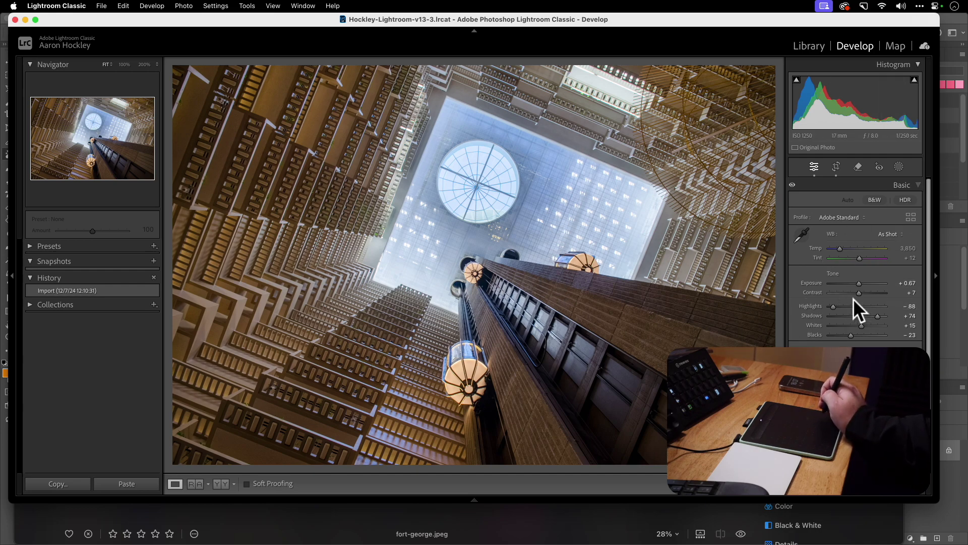
drag(859, 293, 877, 295)
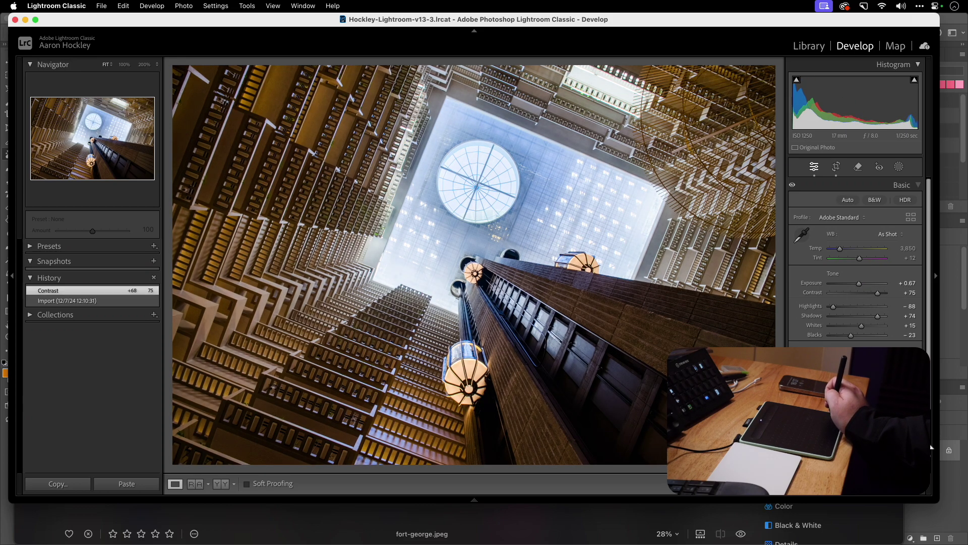
scroll(936, 399, down, 1)
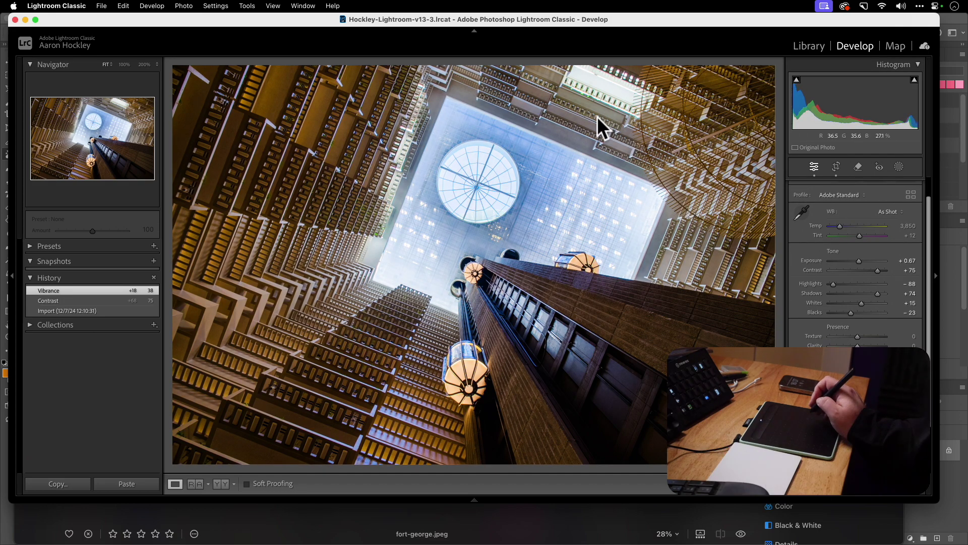
click(900, 168)
click(899, 167)
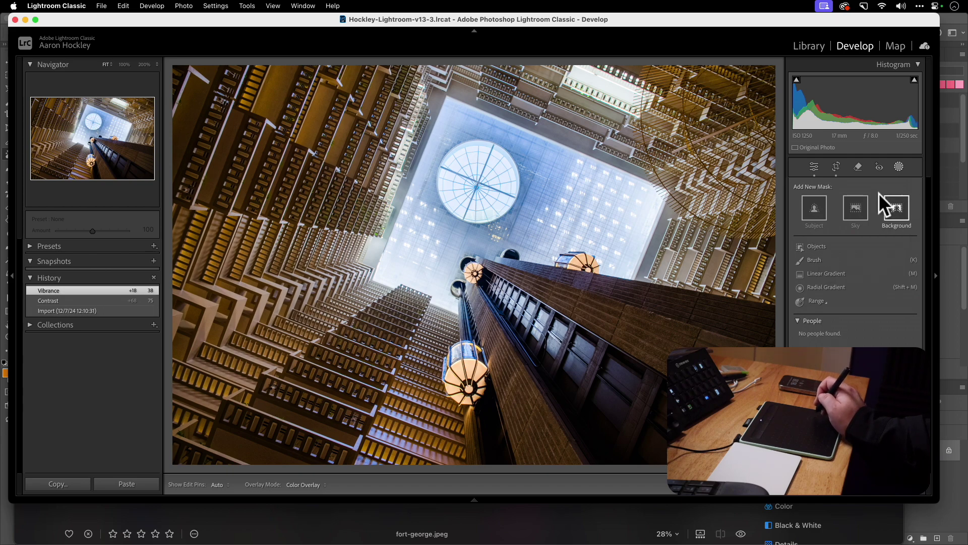
Paint a size-8 brush mask over the lower elevator pod and set Exposure -0.87, Contrast 67.
click(820, 261)
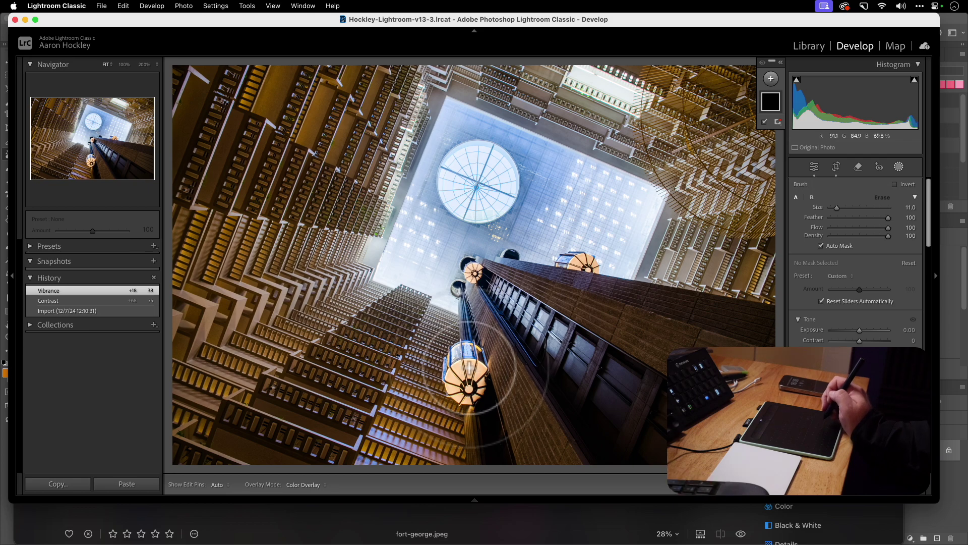
key(bracketleft)
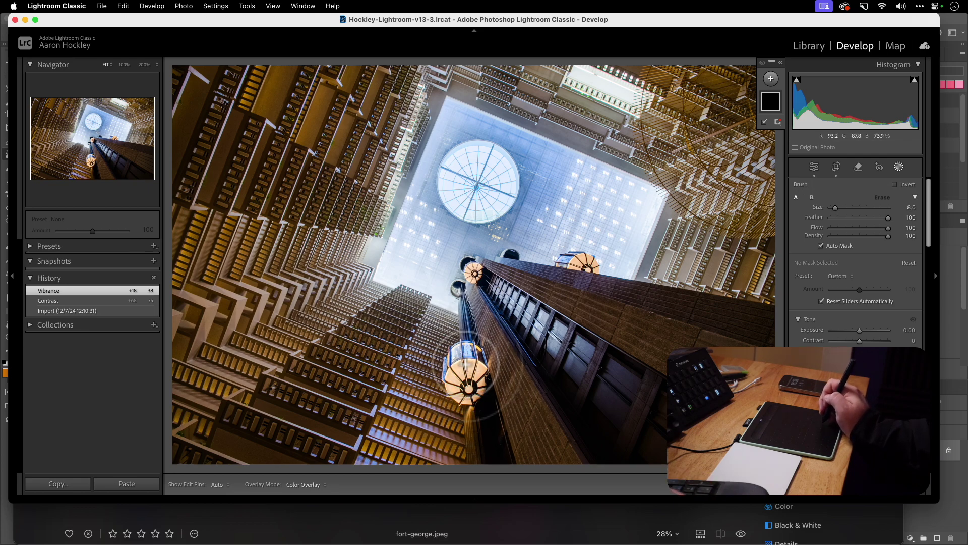
key(h)
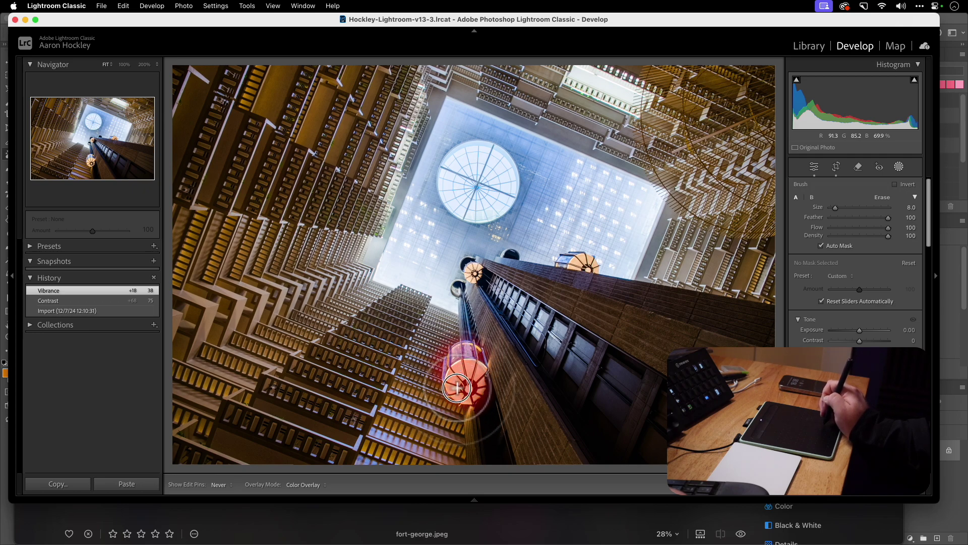
drag(467, 388, 469, 389)
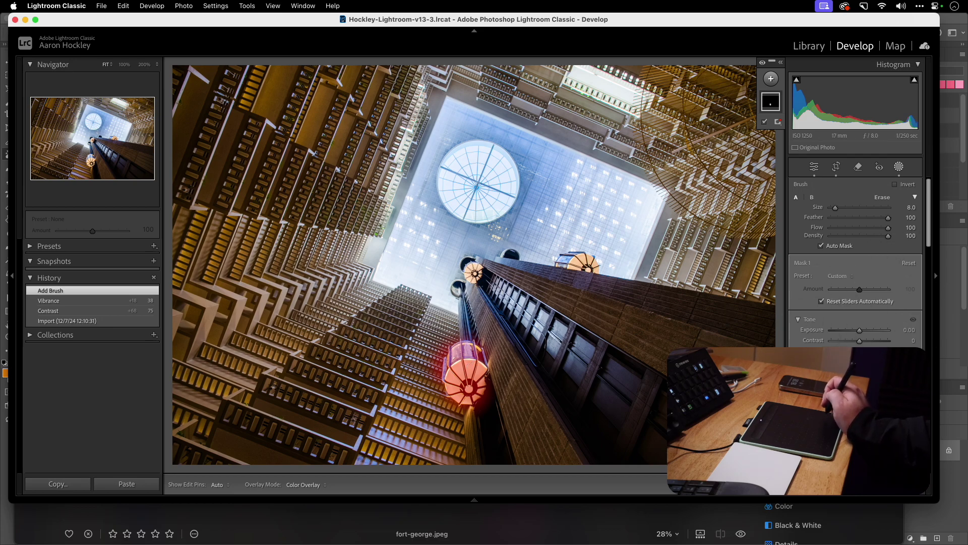
mouse_move(860, 340)
mouse_down()
mouse_move(878, 340)
mouse_move(854, 330)
mouse_up()
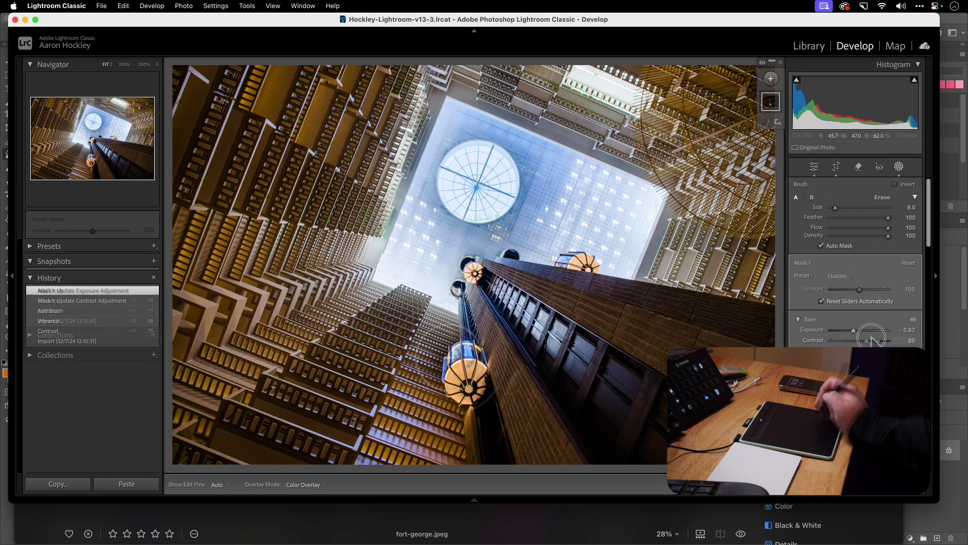